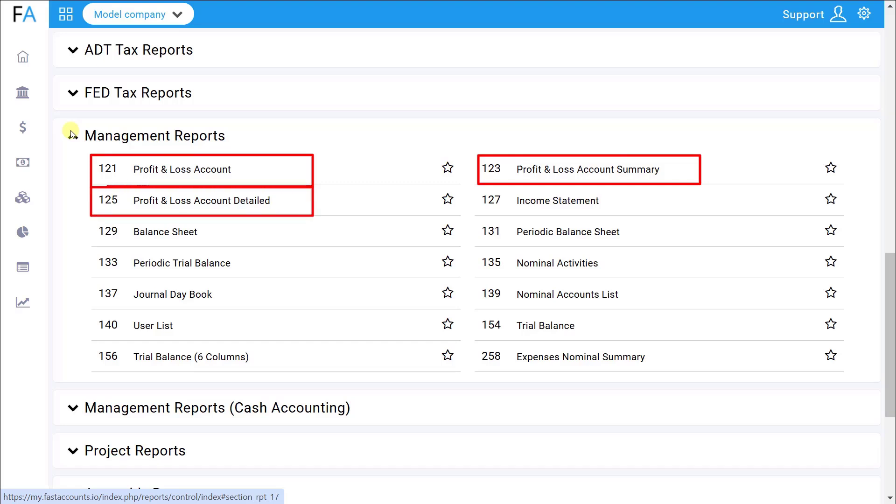
Run the Profit & Loss Account management report for the Current Financial Year.
{"action": "left_click", "coordinate": [144, 169]}
{"action": "left_click", "coordinate": [142, 143]}
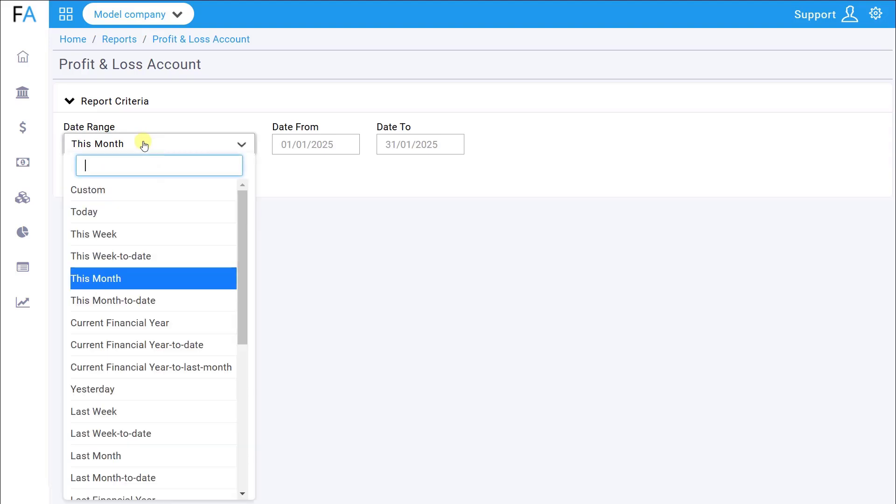
{"action": "left_click", "coordinate": [139, 322]}
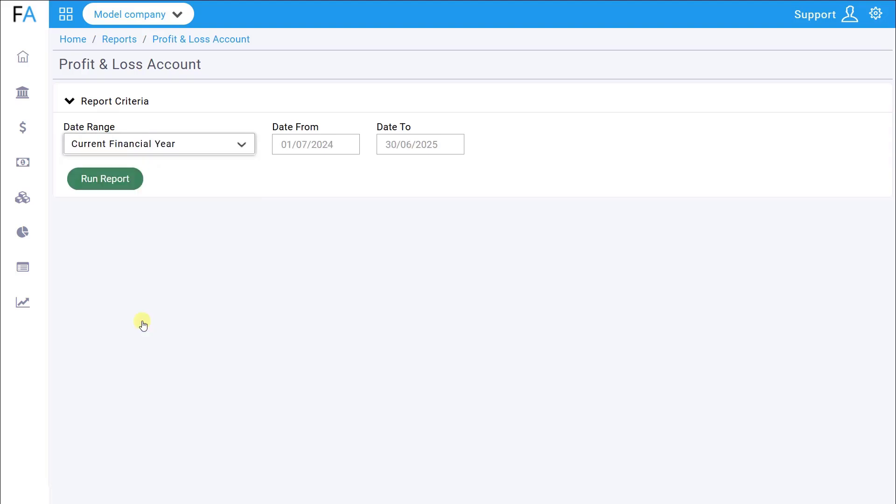
{"action": "left_click", "coordinate": [116, 182]}
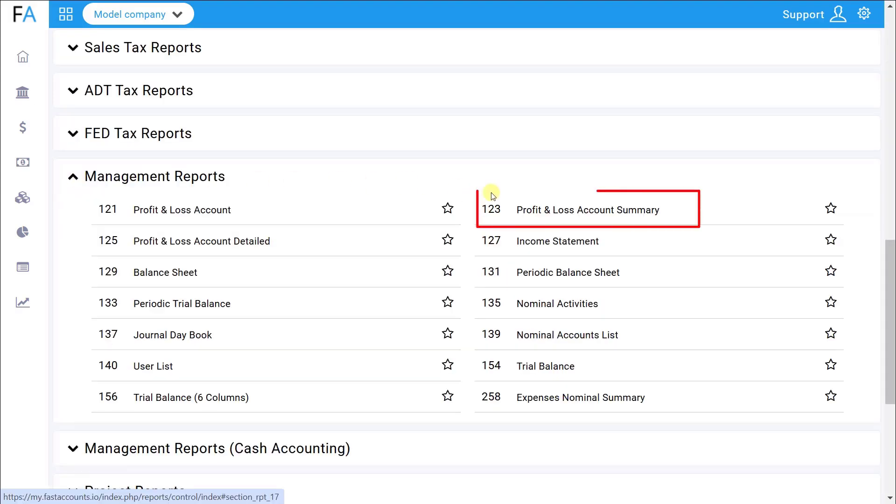
Run the Profit & Loss Account Summary report with the date range set to Current Financial Year.
{"action": "left_click", "coordinate": [564, 210]}
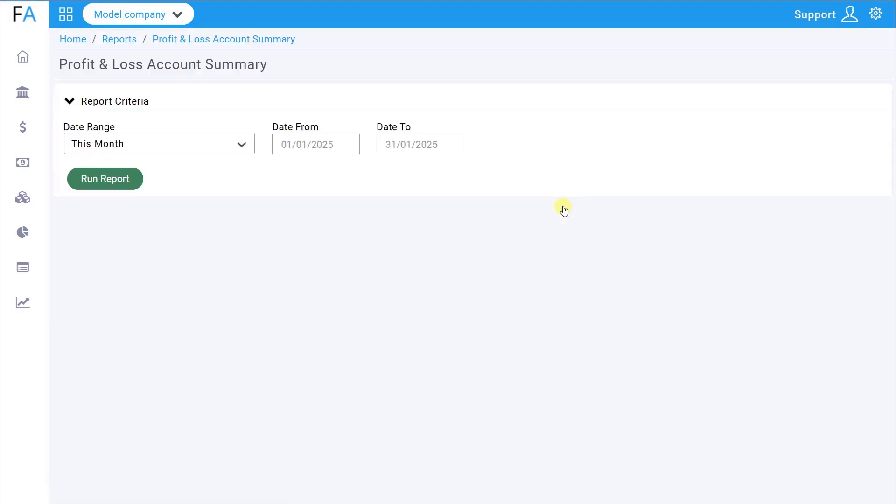
{"action": "left_click", "coordinate": [209, 150]}
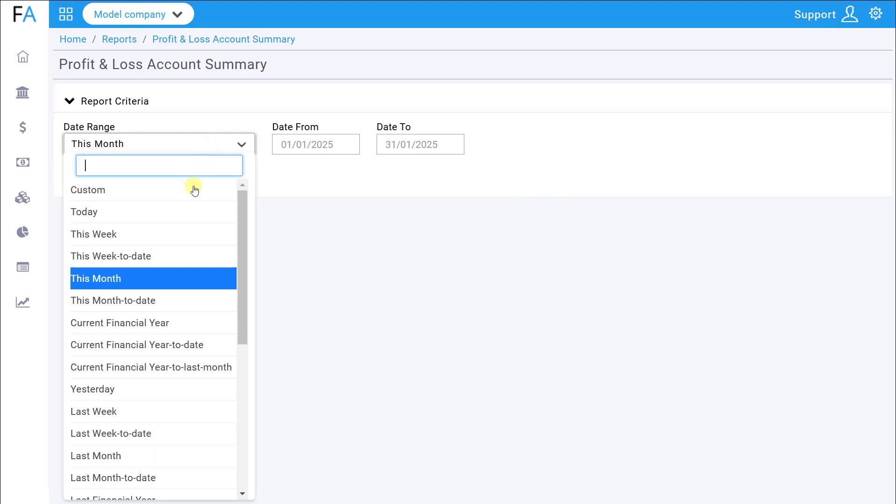
{"action": "left_click", "coordinate": [175, 321]}
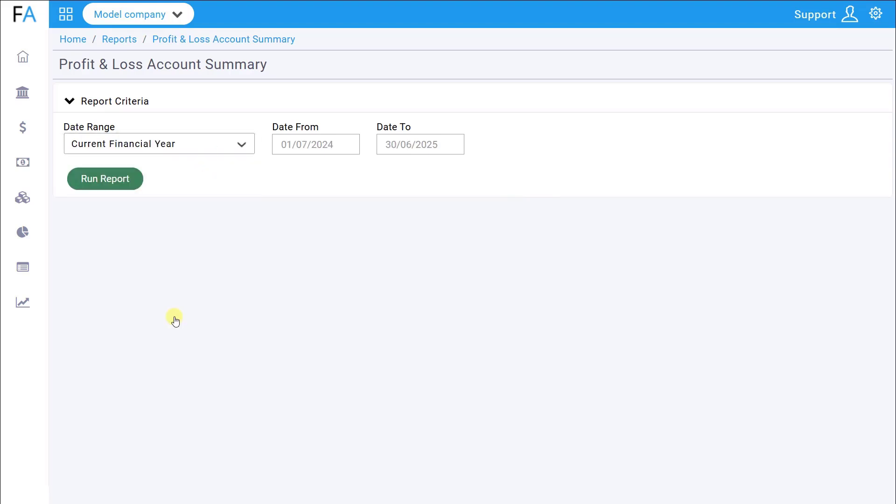
{"action": "left_click", "coordinate": [120, 185]}
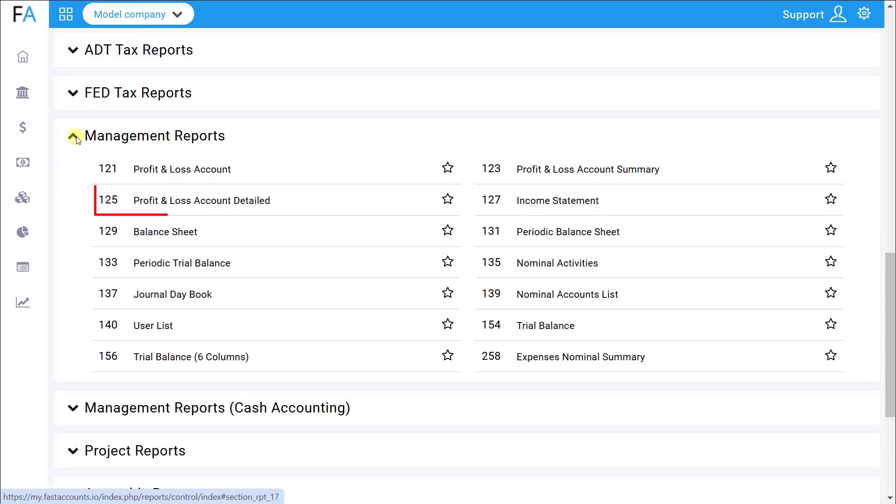
Run the Profit & Loss Account Detailed report with the date range set to Current Financial Year.
{"action": "left_click", "coordinate": [169, 204]}
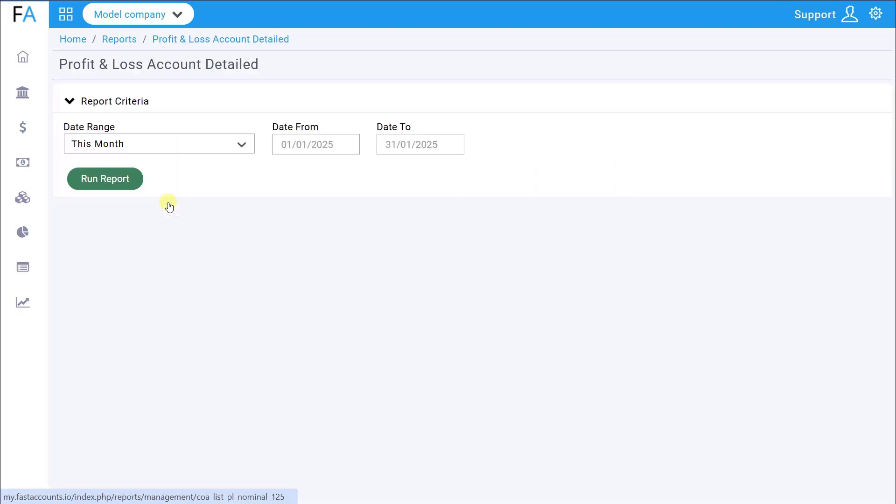
{"action": "left_click", "coordinate": [148, 150]}
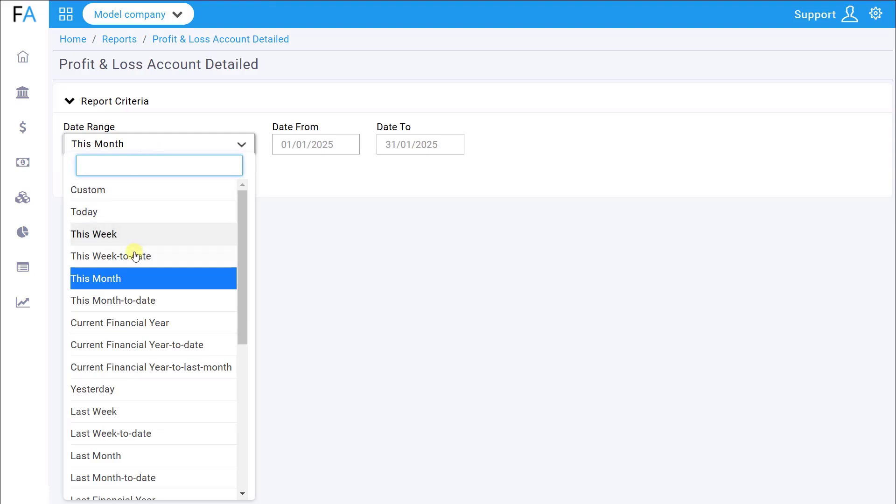
{"action": "left_click", "coordinate": [138, 322]}
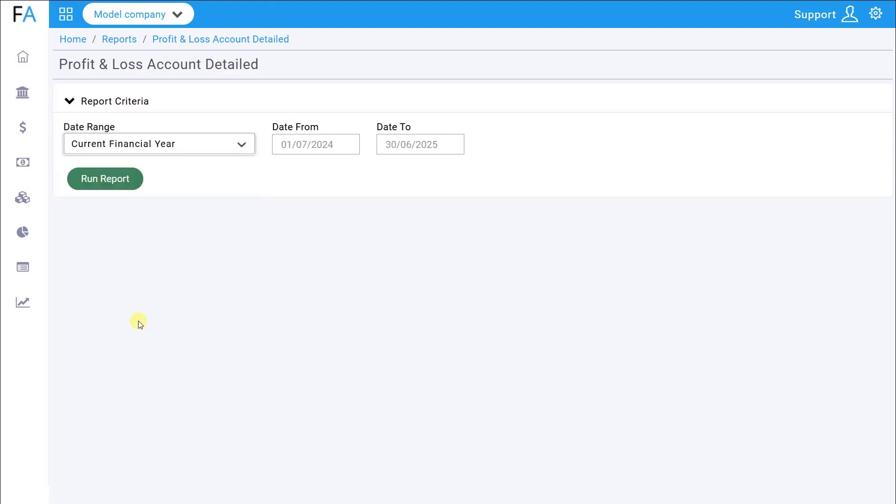
{"action": "left_click", "coordinate": [110, 176]}
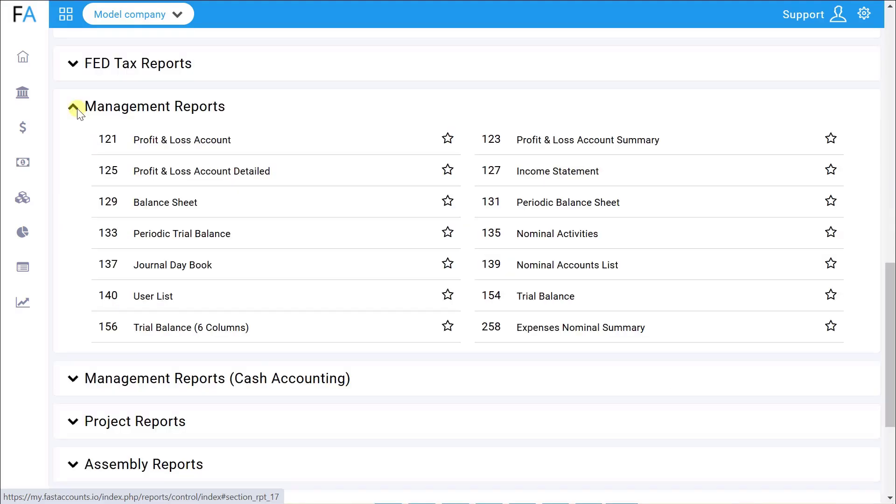
Run the Income Statement report from the management reports for the Current Financial Year.
{"action": "left_click", "coordinate": [529, 172]}
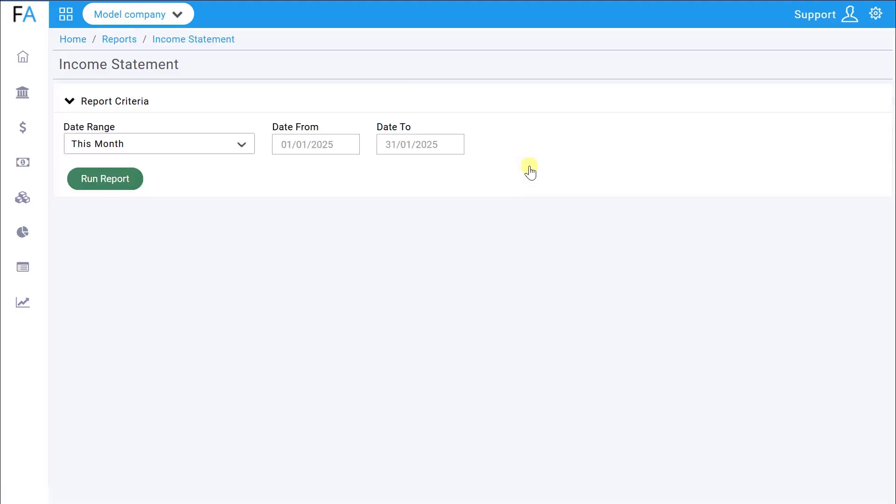
{"action": "left_click", "coordinate": [192, 149]}
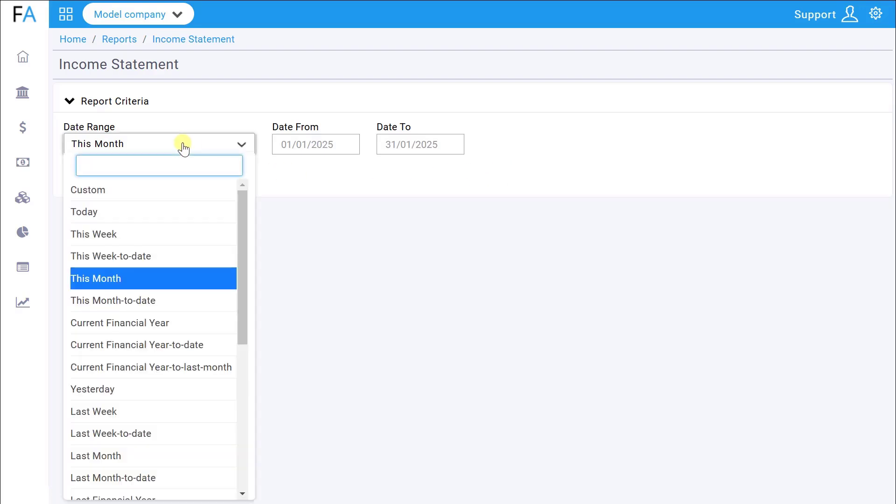
{"action": "left_click", "coordinate": [160, 324]}
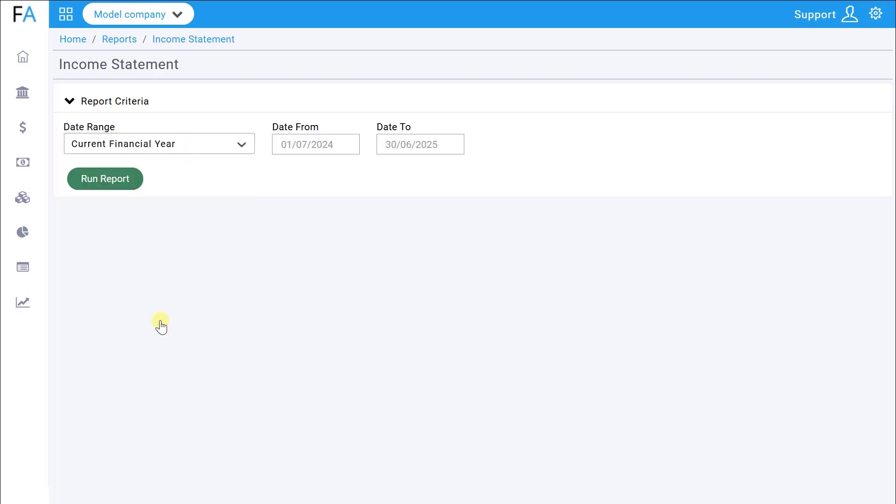
{"action": "left_click", "coordinate": [114, 187]}
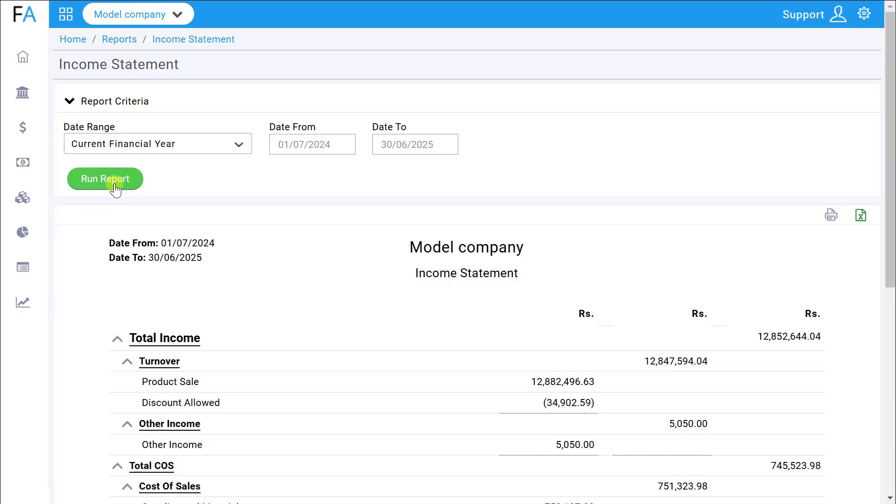
Return to the management reports and run the Balance Sheet report for the Current Financial Year.
{"action": "left_click", "coordinate": [71, 137]}
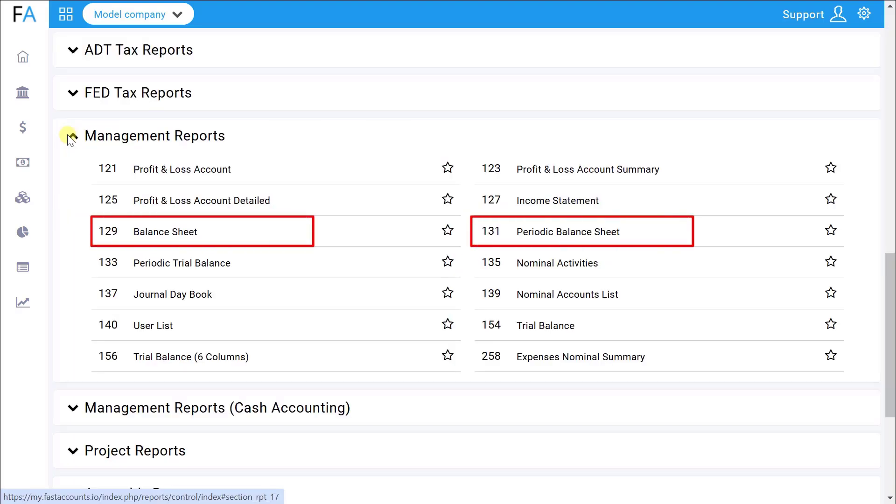
{"action": "left_click", "coordinate": [147, 231]}
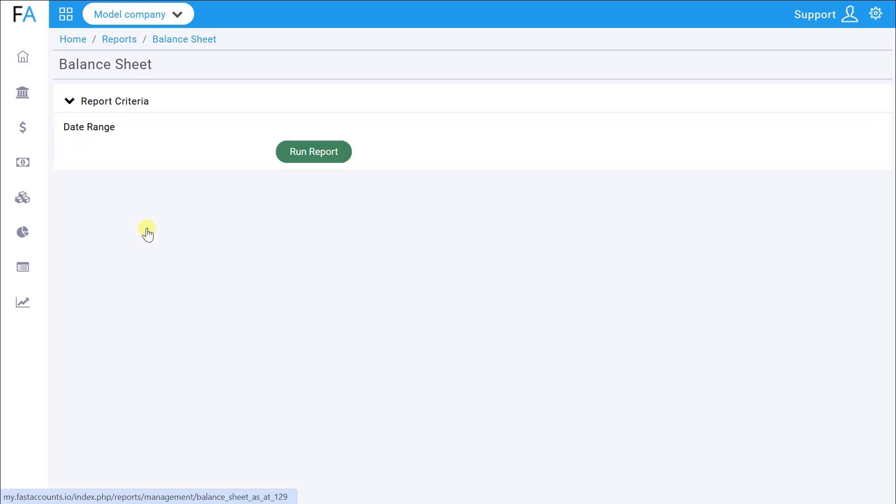
{"action": "left_click", "coordinate": [150, 145]}
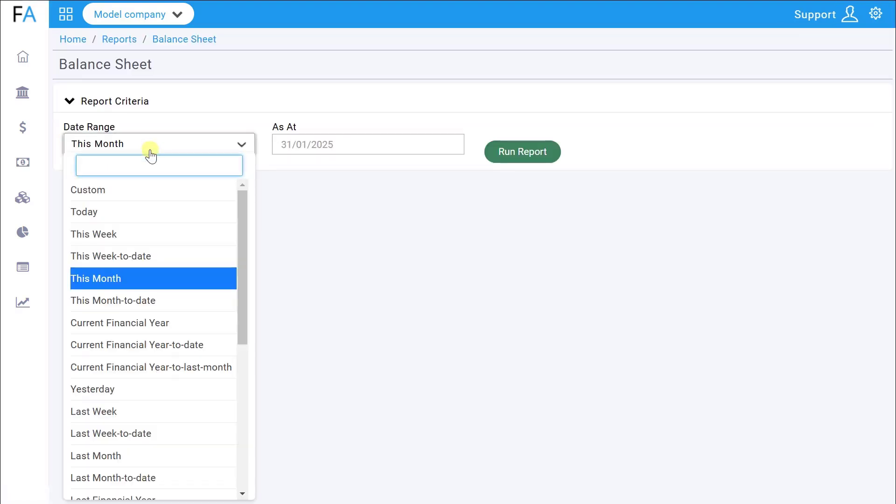
{"action": "left_click", "coordinate": [135, 322]}
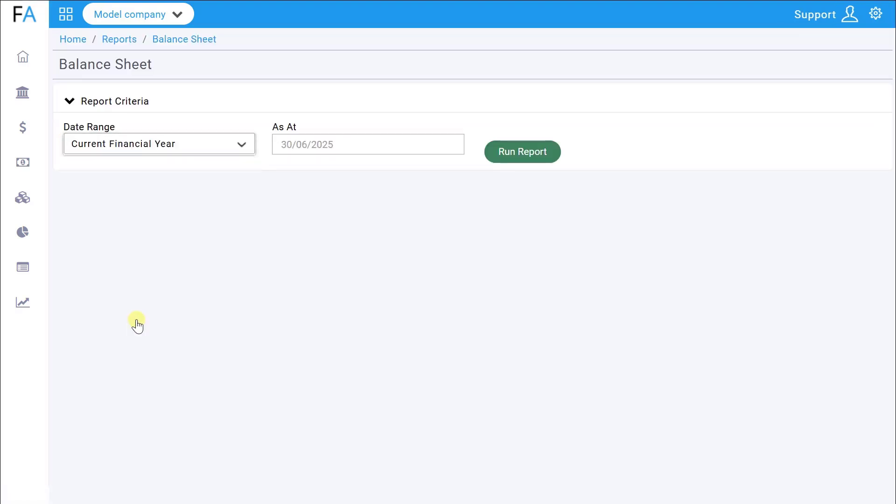
{"action": "left_click", "coordinate": [523, 158]}
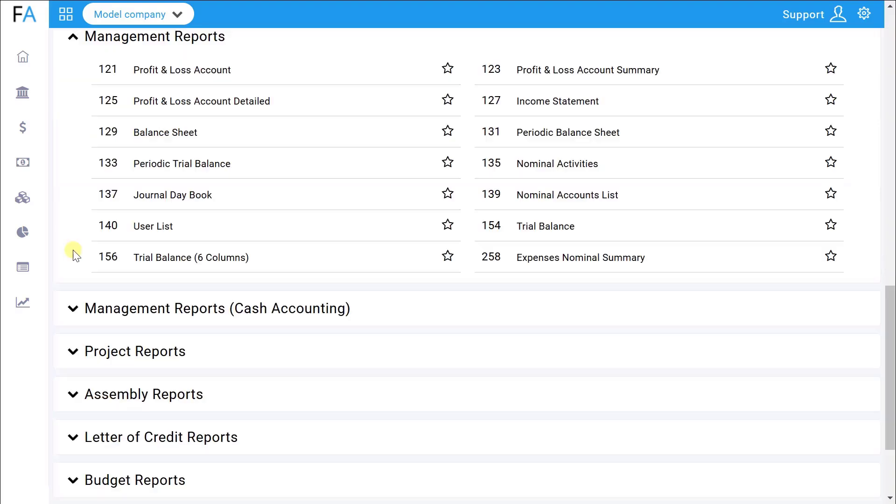
Run the Periodic Balance Sheet report with the date range set to Current Financial Year.
{"action": "left_click", "coordinate": [574, 136]}
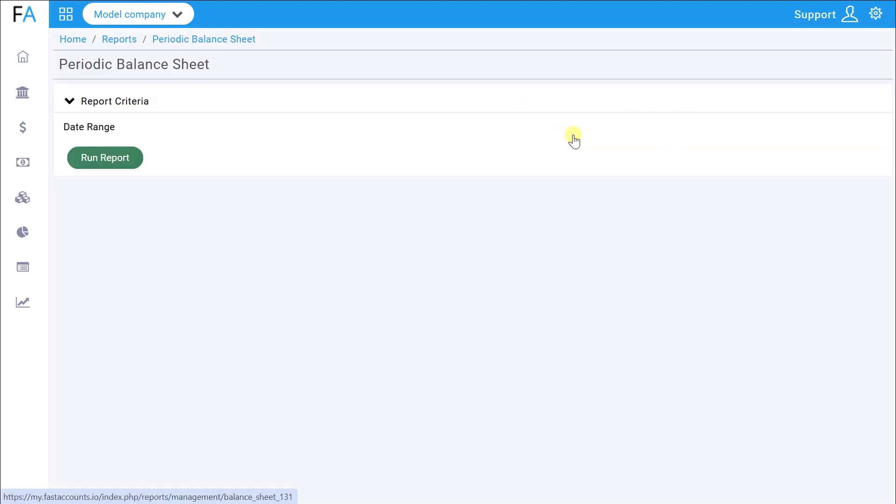
{"action": "left_click", "coordinate": [244, 148]}
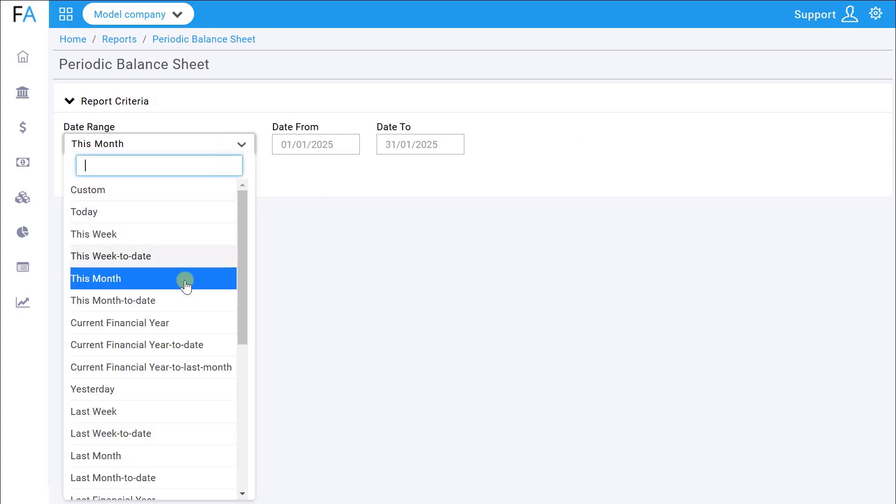
{"action": "left_click", "coordinate": [179, 322]}
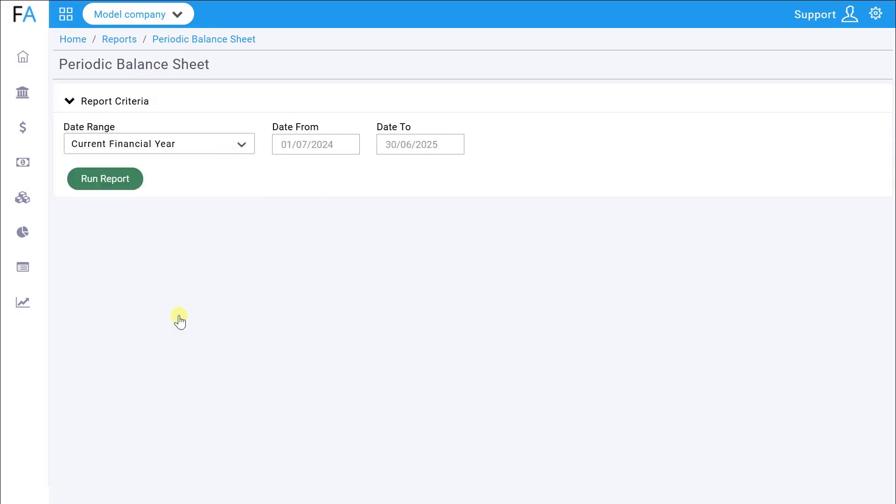
{"action": "left_click", "coordinate": [129, 188]}
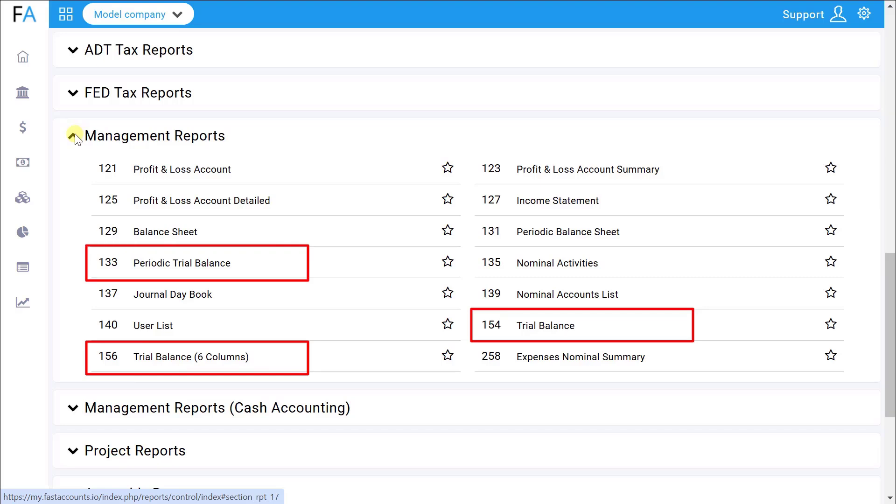
Run the Trial Balance report from the management reports for the Current Financial Year.
{"action": "scroll", "coordinate": [75, 139], "scroll_direction": "up", "scroll_amount": 1}
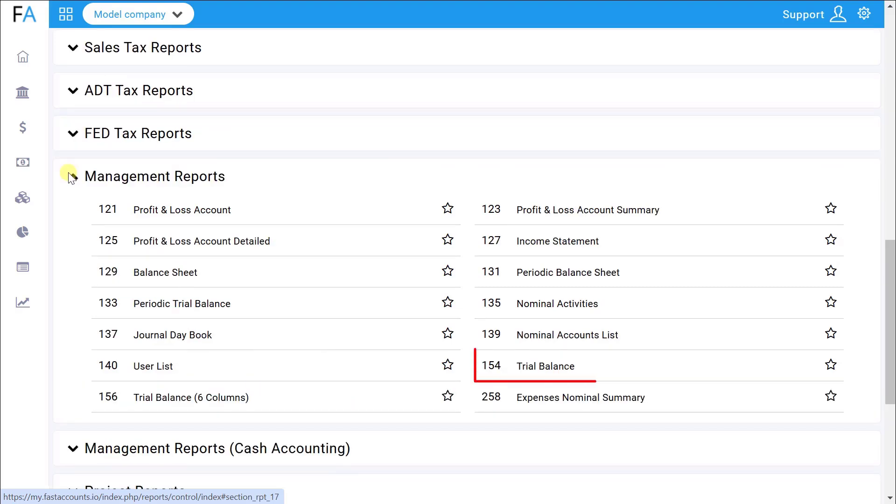
{"action": "left_click", "coordinate": [519, 362]}
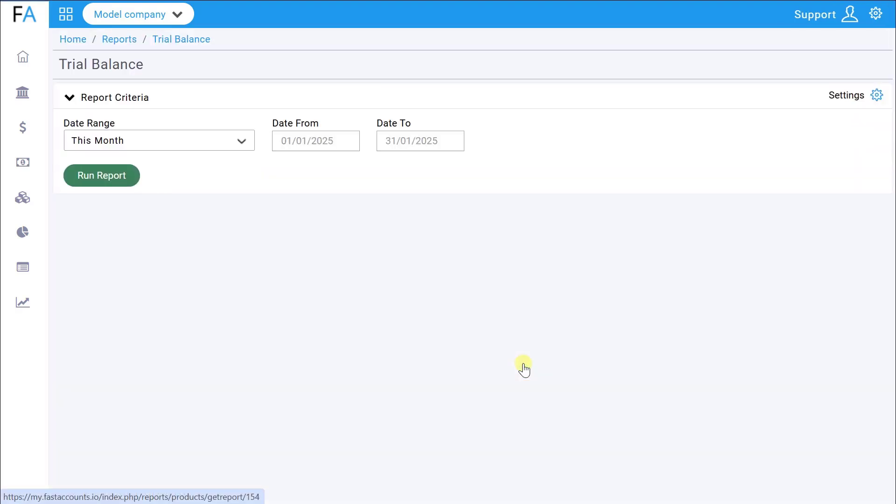
{"action": "left_click", "coordinate": [210, 145]}
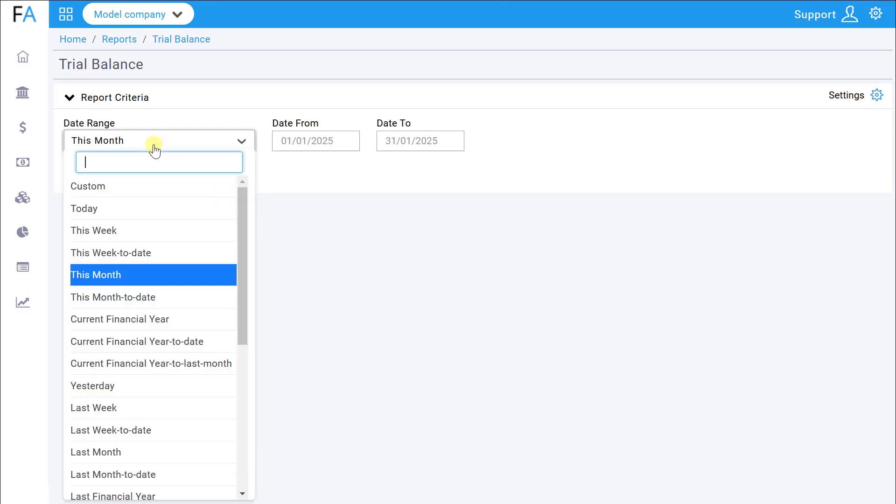
{"action": "left_click", "coordinate": [133, 322]}
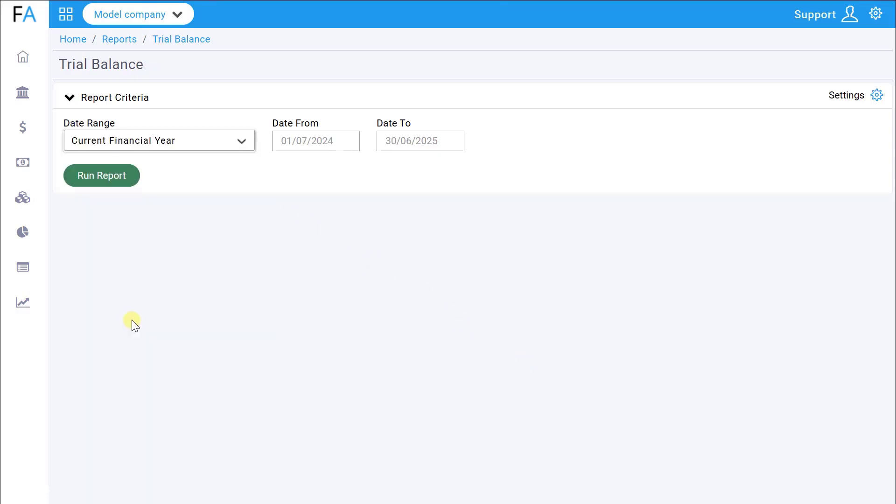
{"action": "left_click", "coordinate": [107, 182]}
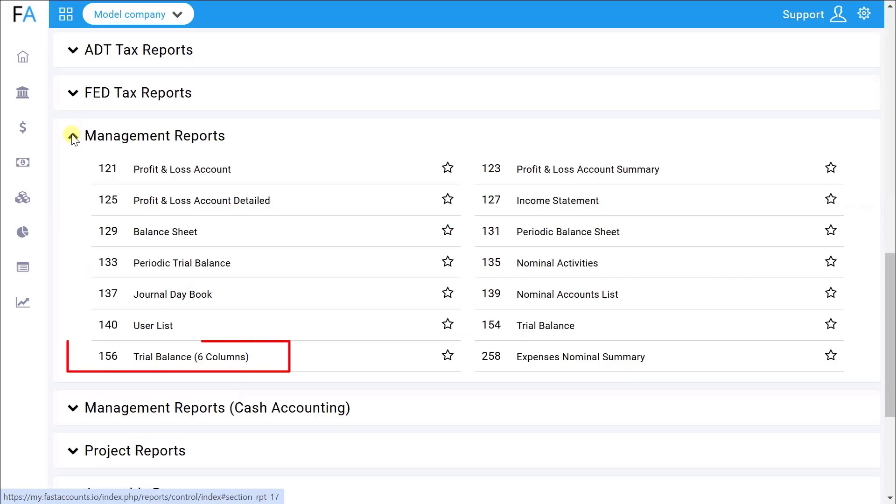
Run the Trial Balance (6 Columns) report with the date range set to Current Financial Year.
{"action": "left_click", "coordinate": [203, 357]}
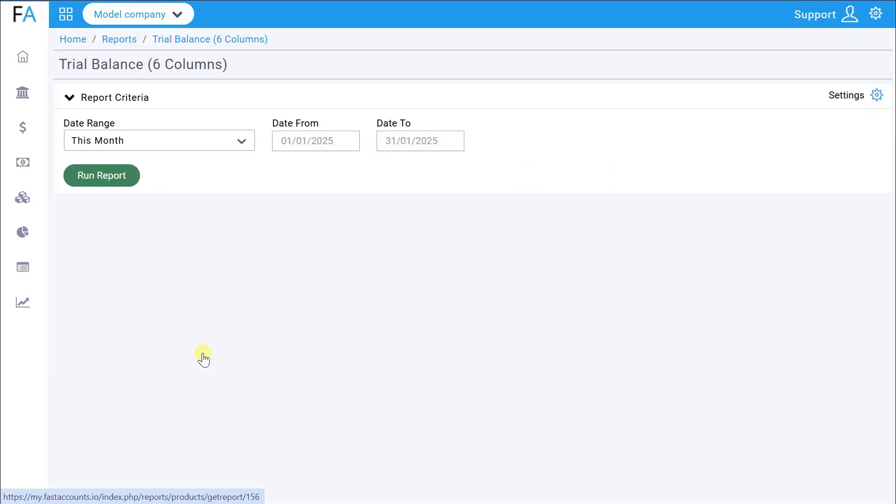
{"action": "left_click", "coordinate": [121, 141]}
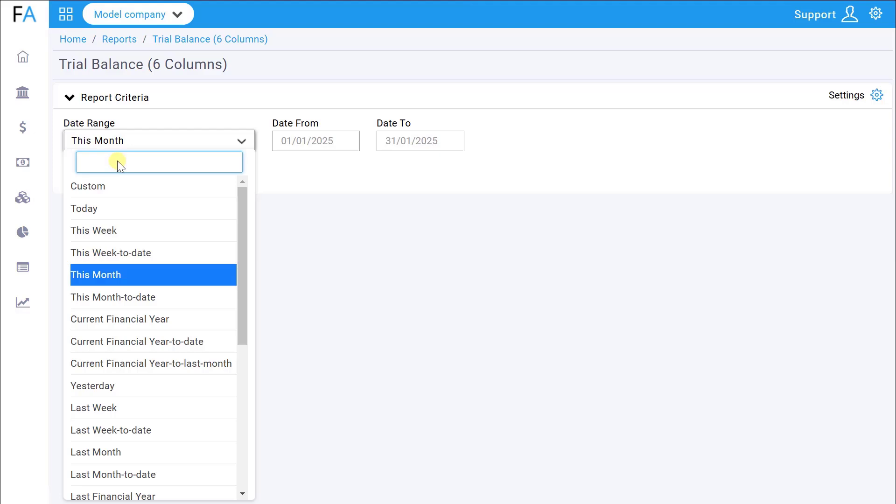
{"action": "left_click", "coordinate": [121, 318]}
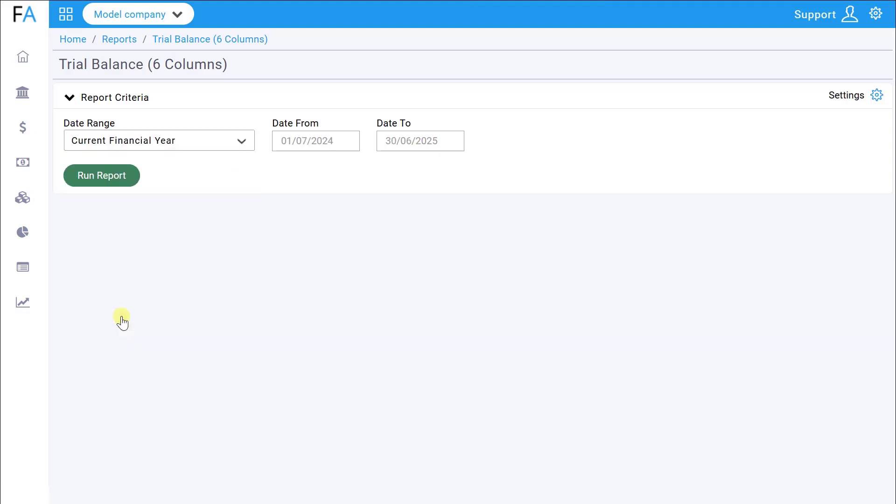
{"action": "left_click", "coordinate": [117, 176]}
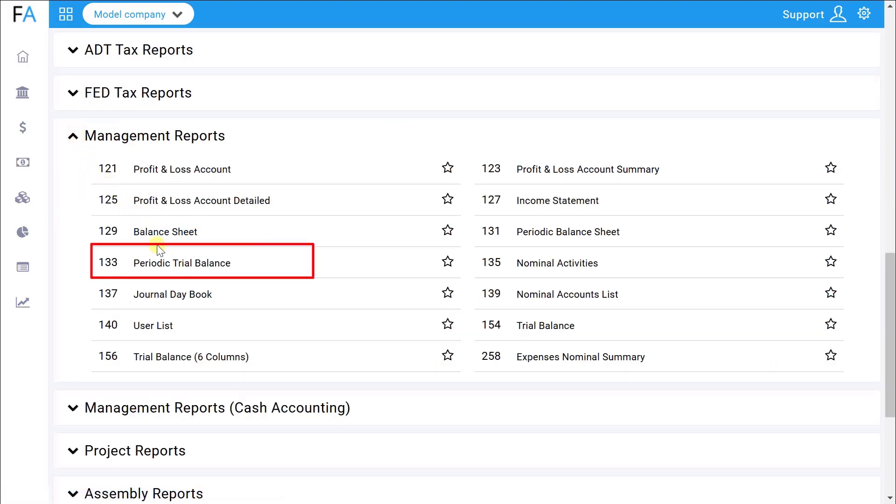
Run the Periodic Trial Balance report with the date range set to Current Financial Year.
{"action": "left_click", "coordinate": [173, 264]}
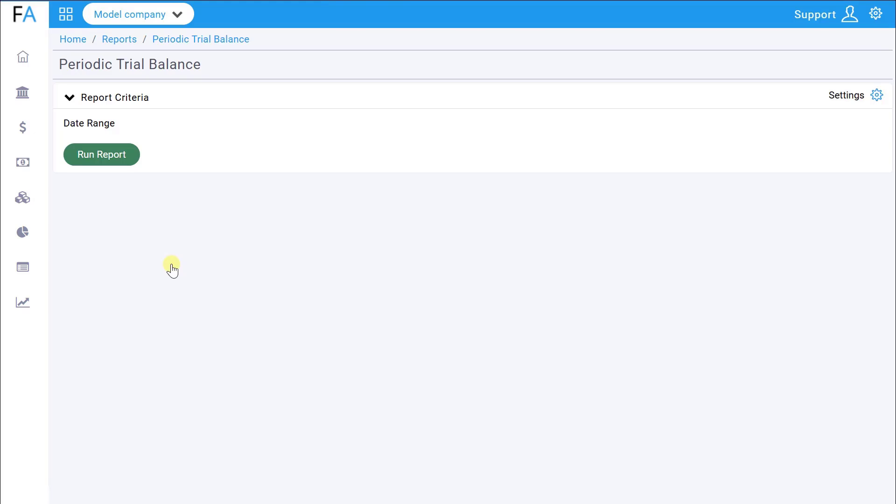
{"action": "left_click", "coordinate": [153, 143]}
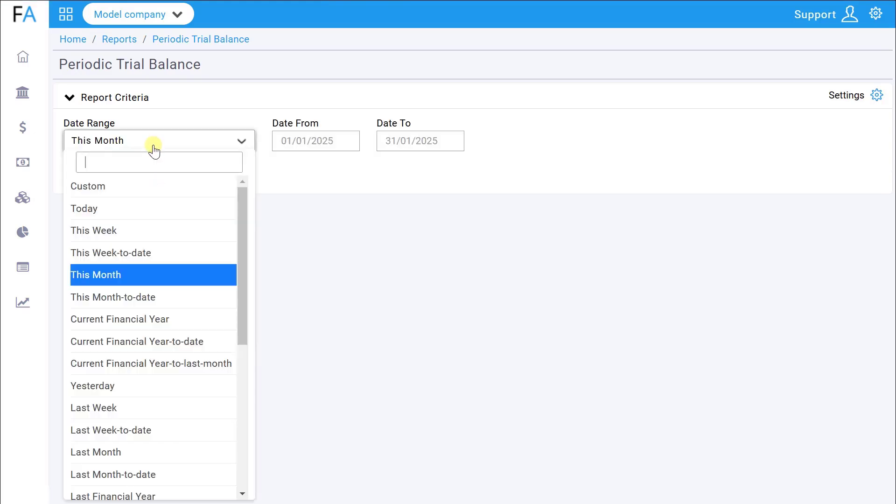
{"action": "left_click", "coordinate": [129, 322]}
{"action": "left_click", "coordinate": [110, 184]}
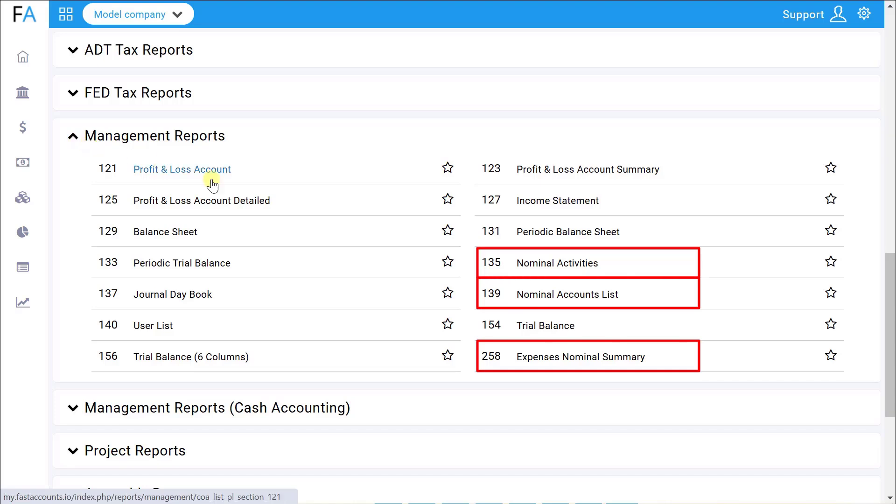
Run the Nominal Activities report from the management reports for the Current Financial Year.
{"action": "left_click", "coordinate": [543, 263]}
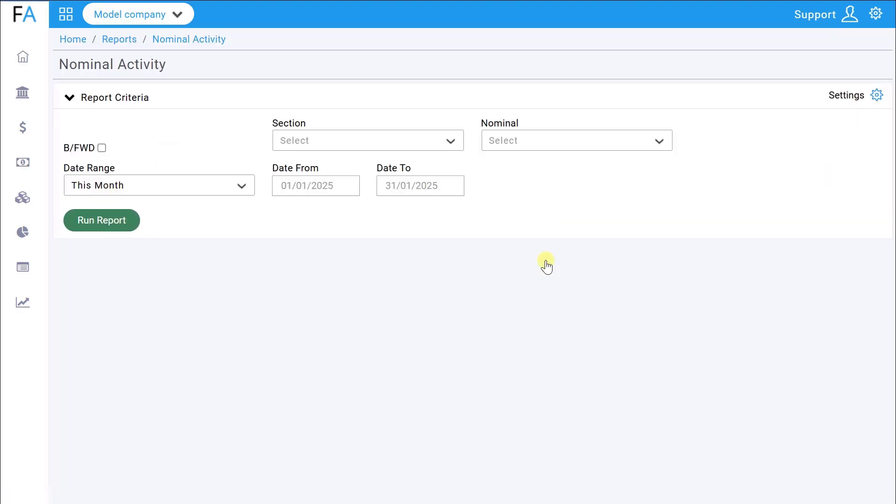
{"action": "left_click", "coordinate": [227, 189]}
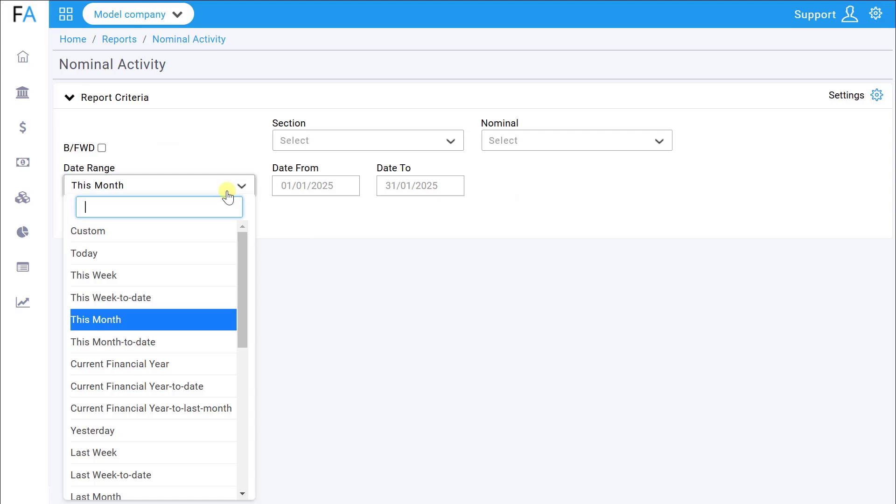
{"action": "left_click", "coordinate": [164, 363]}
{"action": "left_click", "coordinate": [123, 232]}
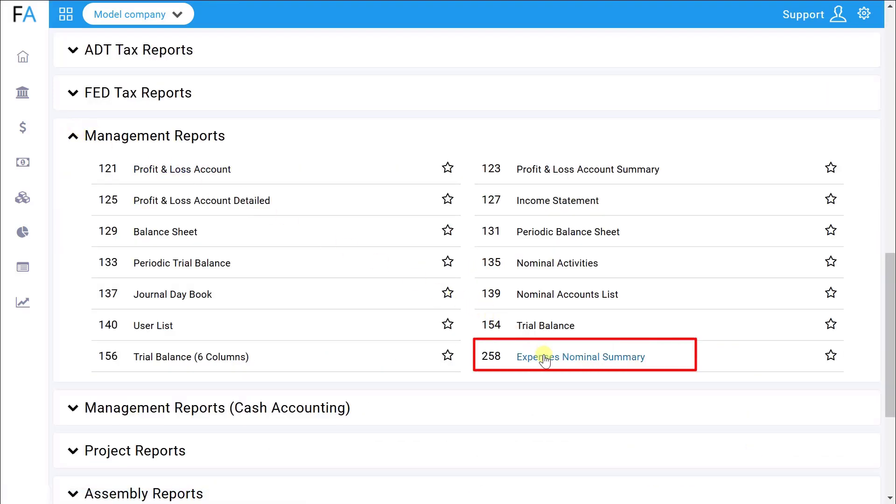
Run the Expenses Nominal Summary report with the date range set to Current Financial Year.
{"action": "left_click", "coordinate": [545, 359]}
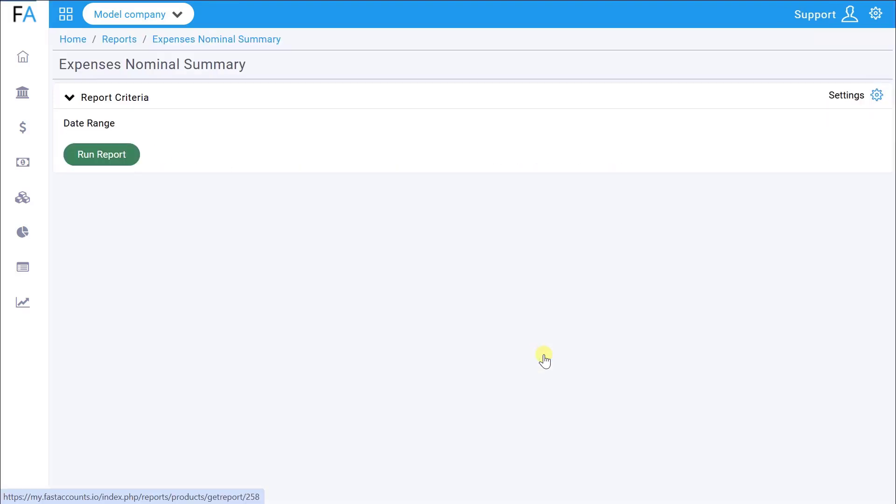
{"action": "left_click", "coordinate": [185, 137]}
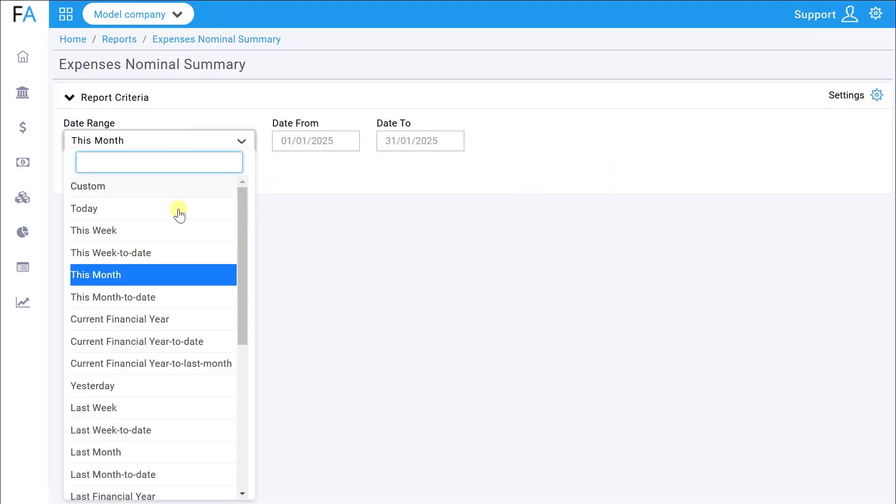
{"action": "left_click", "coordinate": [172, 319]}
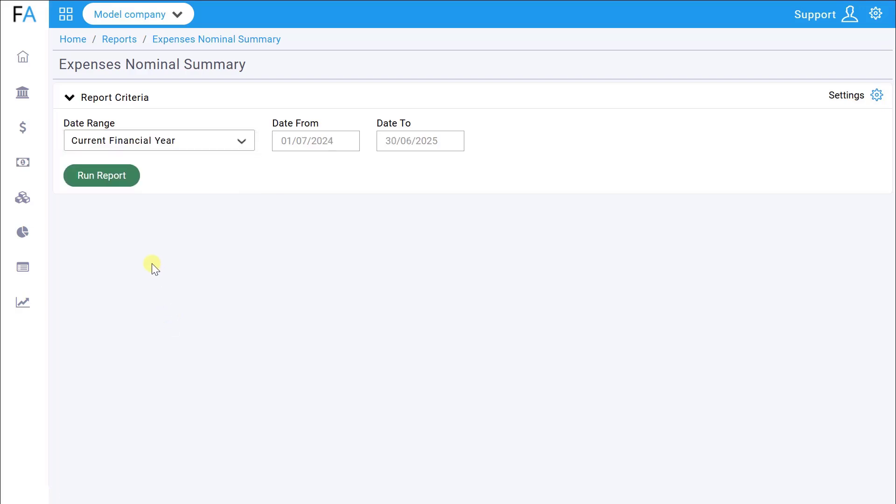
{"action": "left_click", "coordinate": [121, 178]}
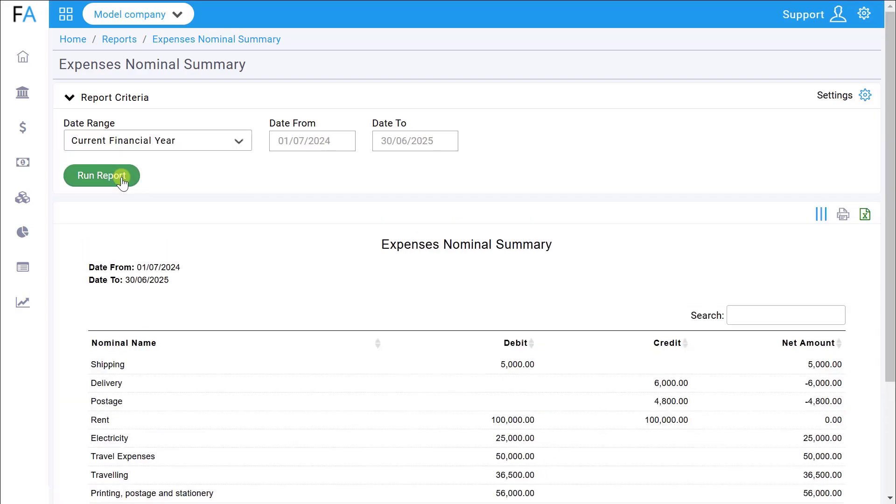
Run the Nominal Accounts List report from the management reports for the sections Accruals, Accruals and Payables, and Accrued Income.
{"action": "left_click", "coordinate": [73, 176]}
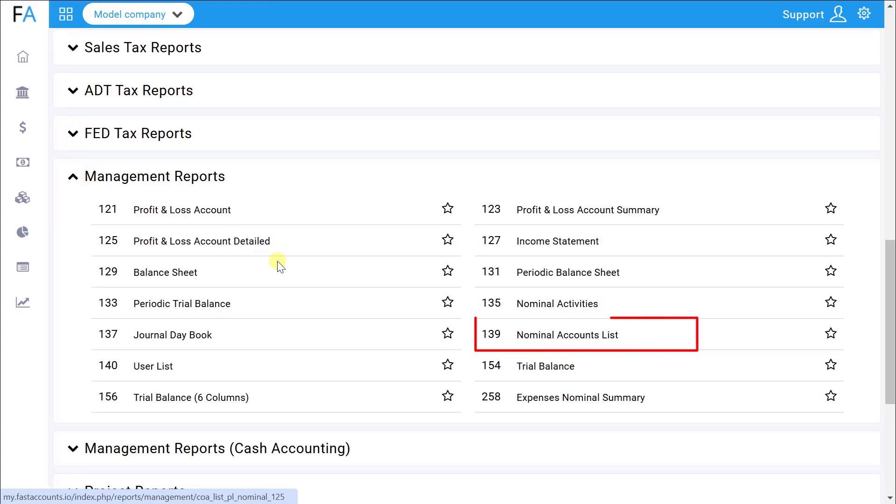
{"action": "left_click", "coordinate": [513, 335]}
{"action": "left_click", "coordinate": [516, 335]}
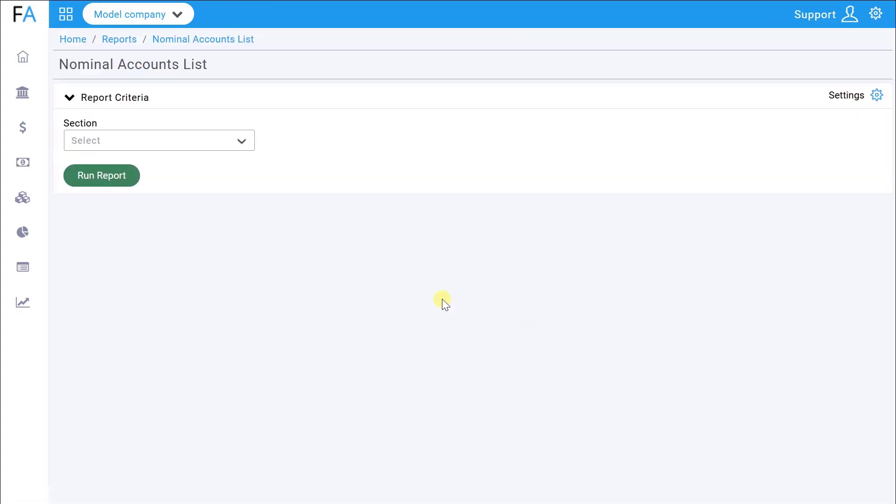
{"action": "left_click", "coordinate": [141, 147]}
{"action": "left_click", "coordinate": [132, 205]}
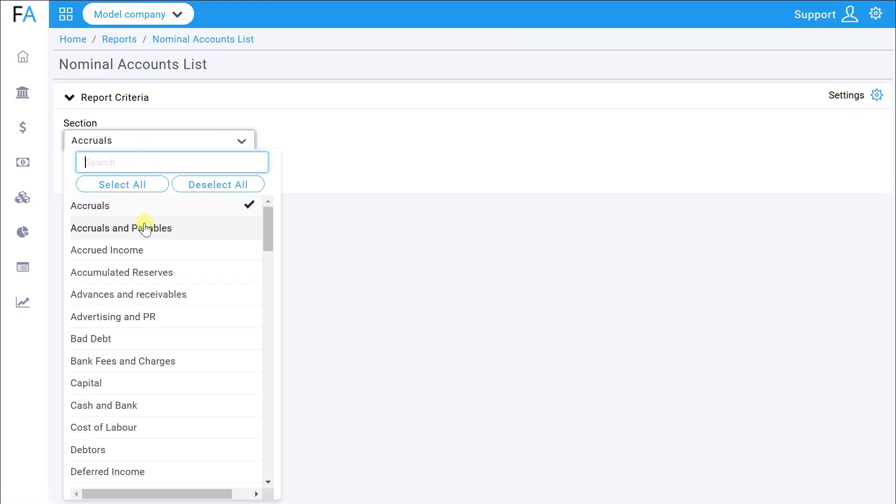
{"action": "left_click", "coordinate": [146, 229]}
{"action": "left_click", "coordinate": [145, 250]}
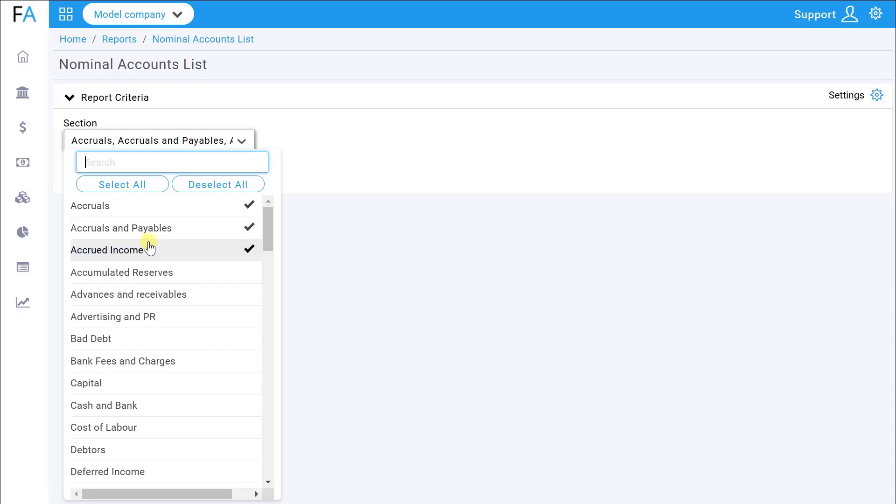
{"action": "left_click", "coordinate": [342, 236]}
{"action": "left_click", "coordinate": [88, 184]}
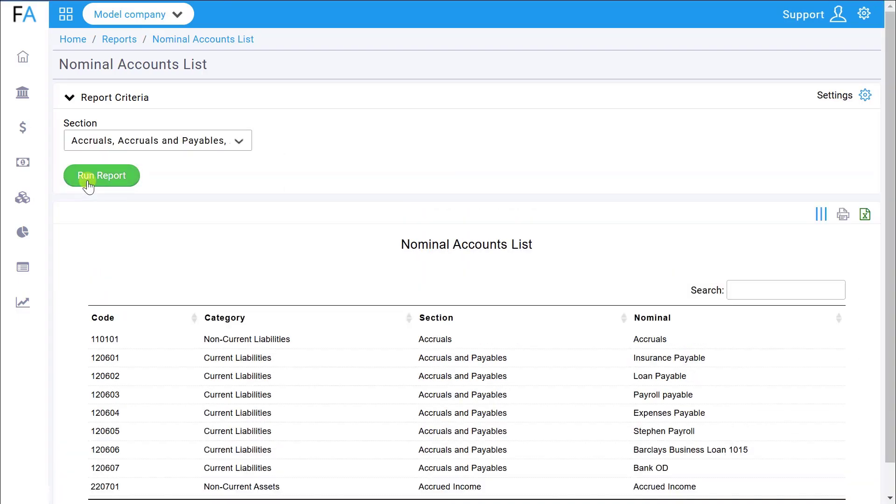
Return to the management reports and run the Journal Day Book report for the Current Financial Year.
{"action": "left_click", "coordinate": [74, 136]}
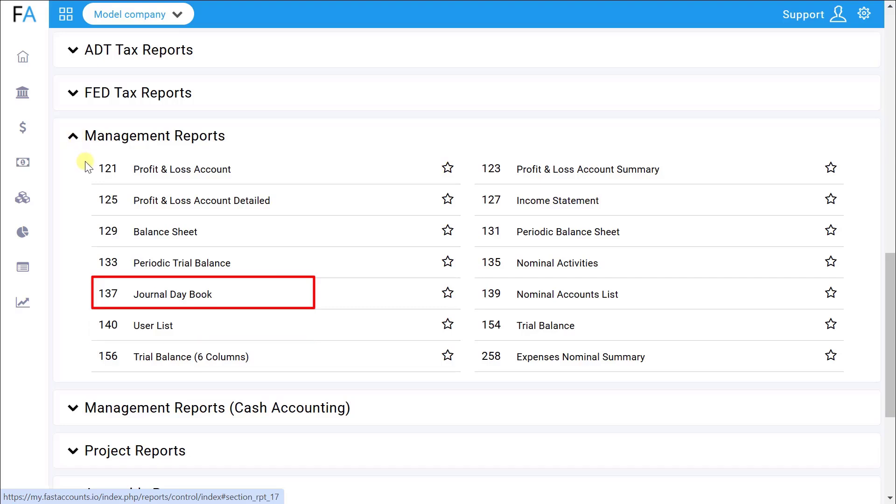
{"action": "left_click", "coordinate": [145, 295]}
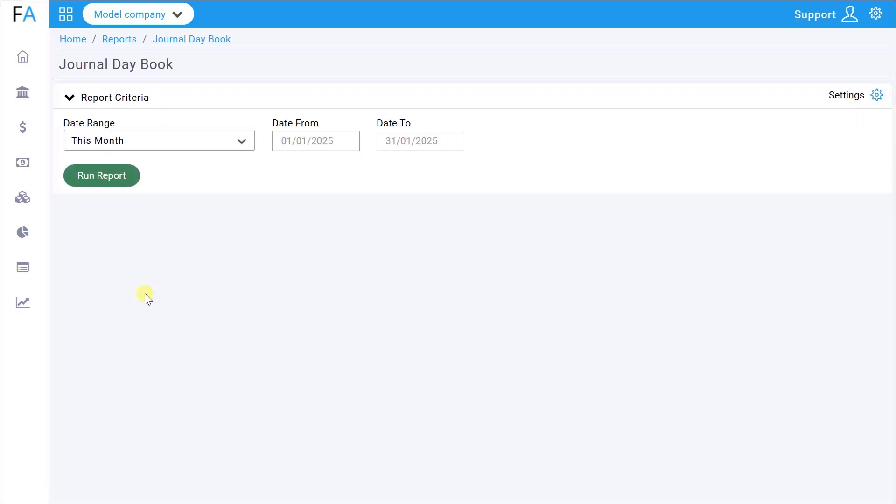
{"action": "left_click", "coordinate": [149, 148]}
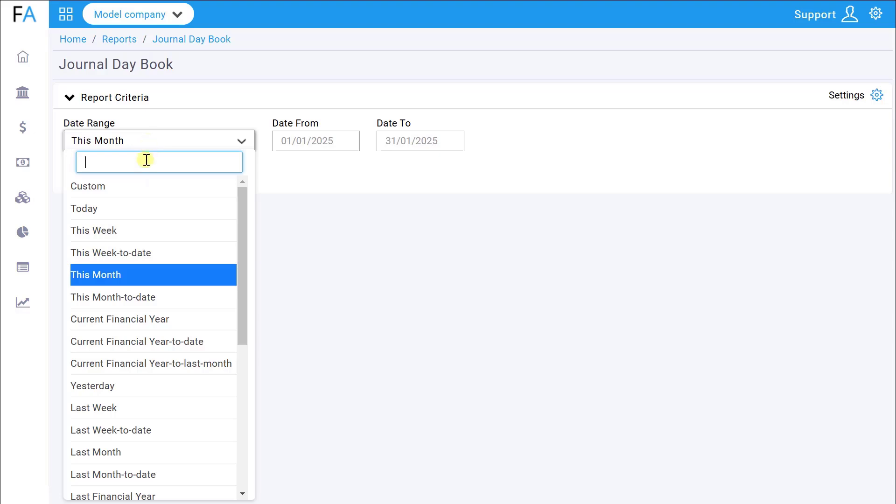
{"action": "left_click", "coordinate": [122, 320]}
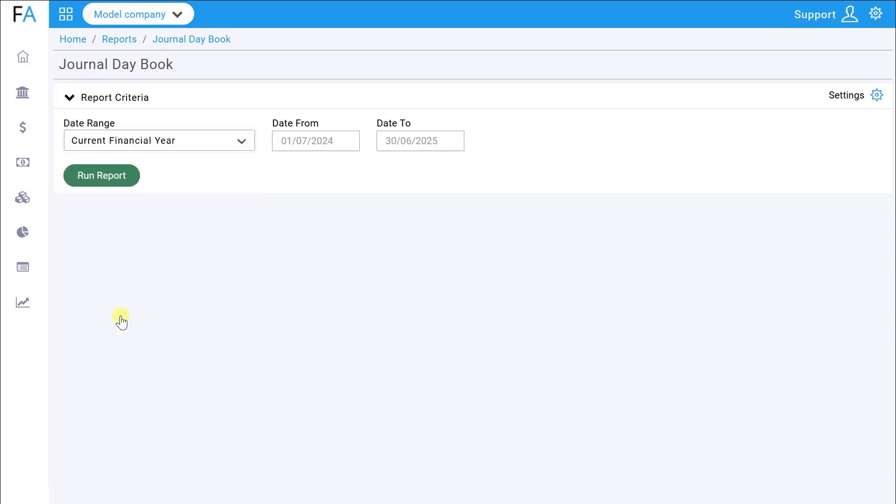
{"action": "left_click", "coordinate": [99, 173]}
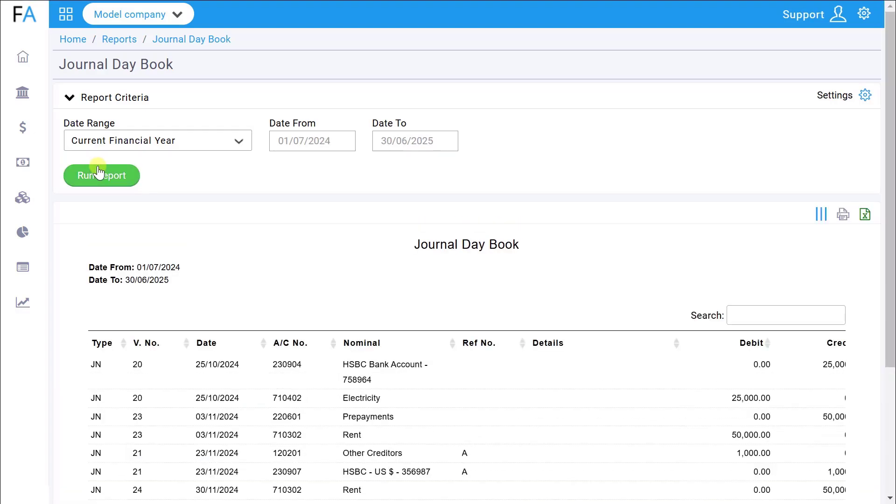
Return to the management reports and open the User List report.
{"action": "key", "text": "alt+Left"}
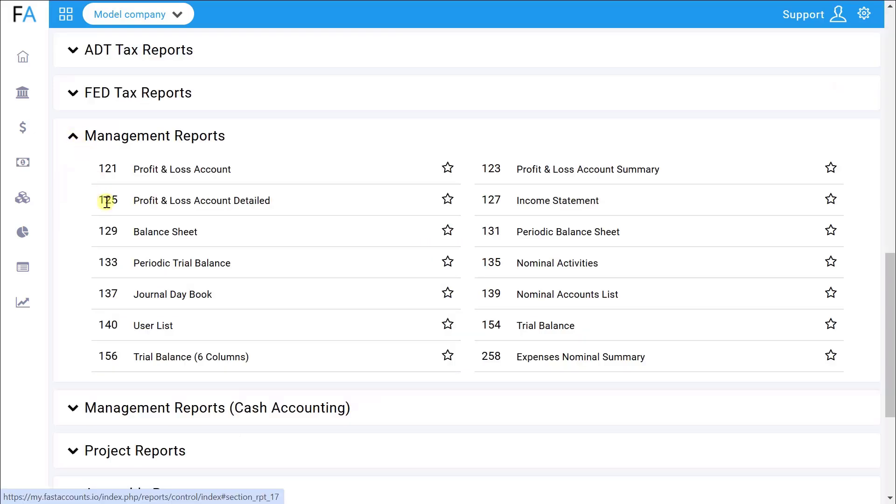
{"action": "left_click", "coordinate": [156, 327]}
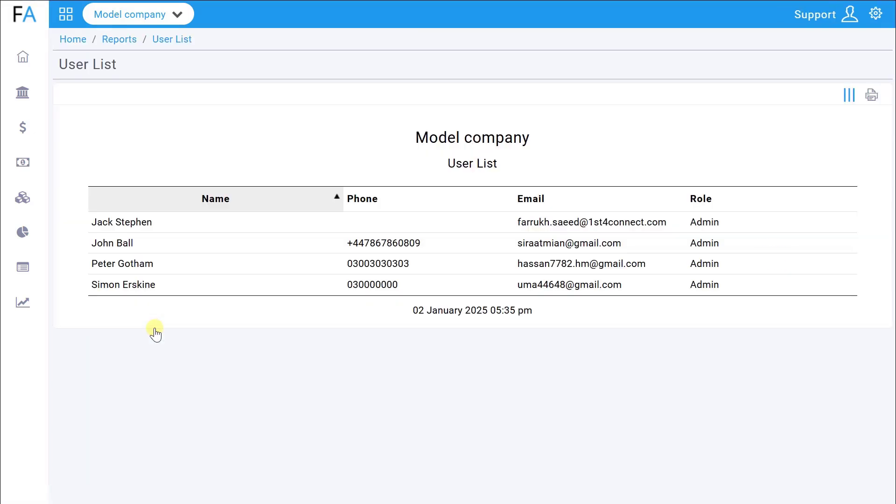